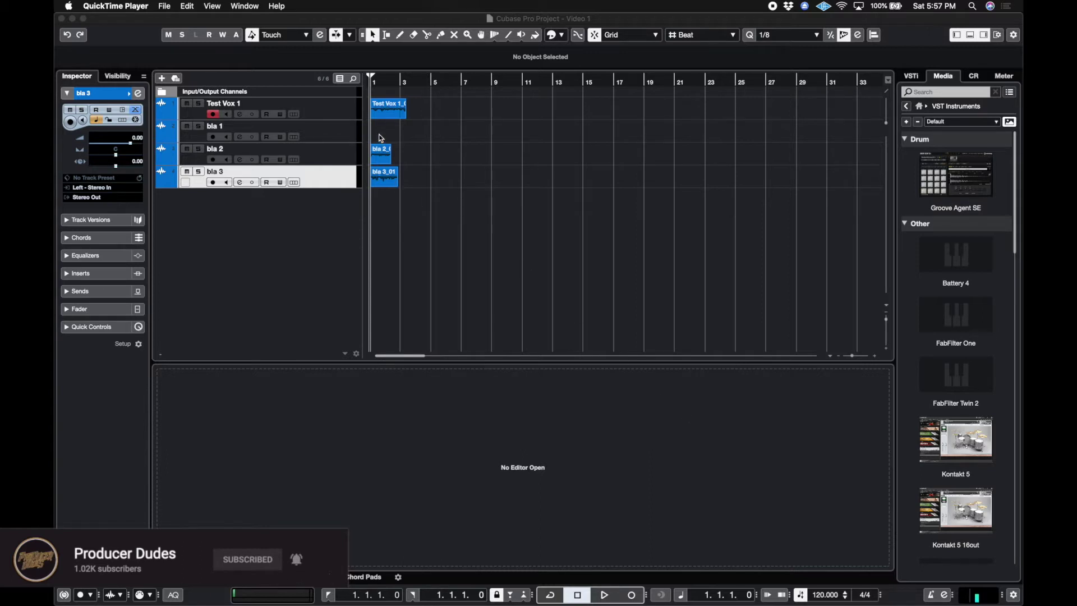
Select each of the four tracks in turn, ending with Test Vox 1 shown in the Inspector
{"action": "left_click", "coordinate": [337, 110]}
{"action": "left_click", "coordinate": [336, 131]}
{"action": "left_click", "coordinate": [330, 162]}
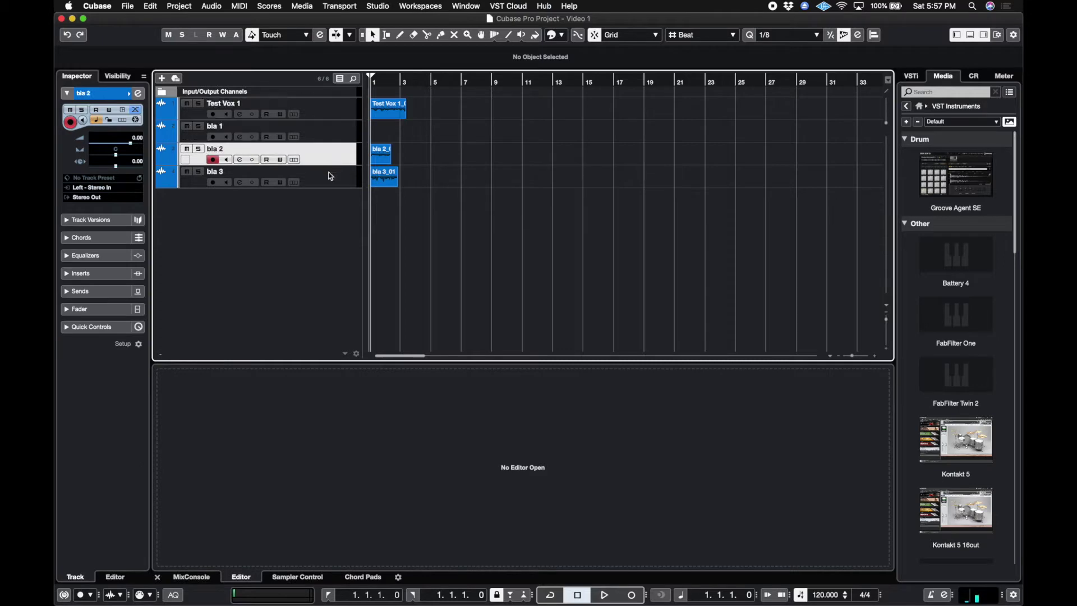
{"action": "left_click", "coordinate": [331, 176]}
{"action": "left_click", "coordinate": [335, 119]}
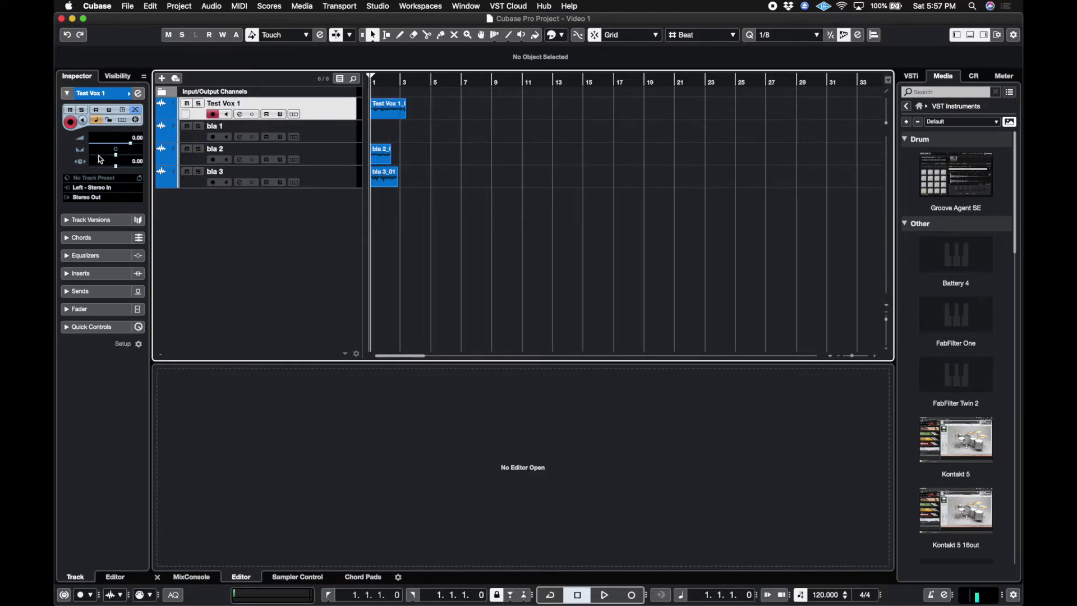
Insert FabFilter Pro-Q 3 in Test Vox 1's first insert slot and solo the track
{"action": "left_click", "coordinate": [66, 275]}
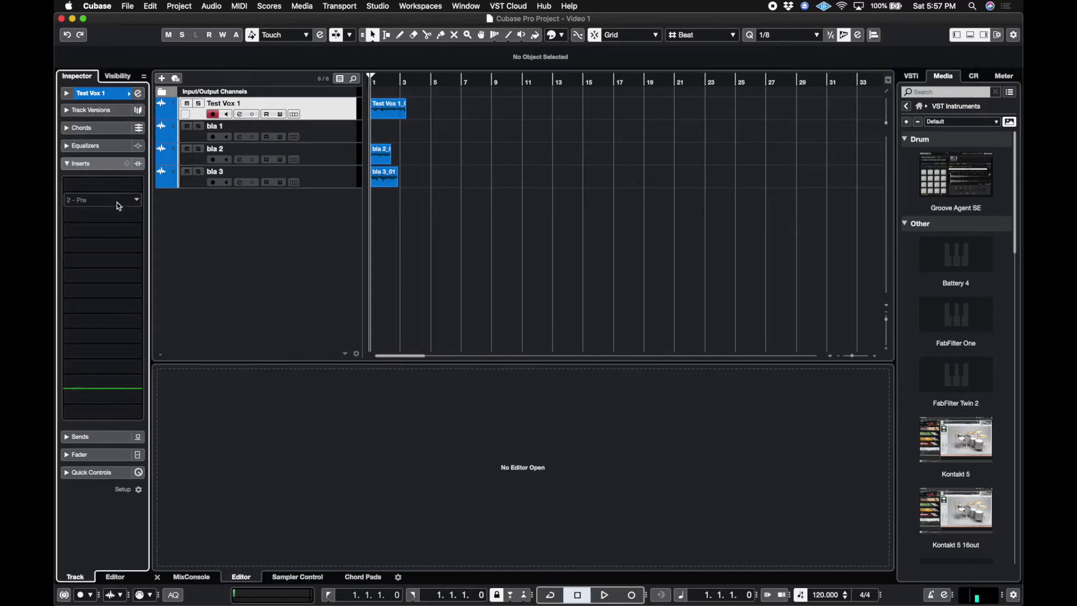
{"action": "left_click", "coordinate": [79, 185]}
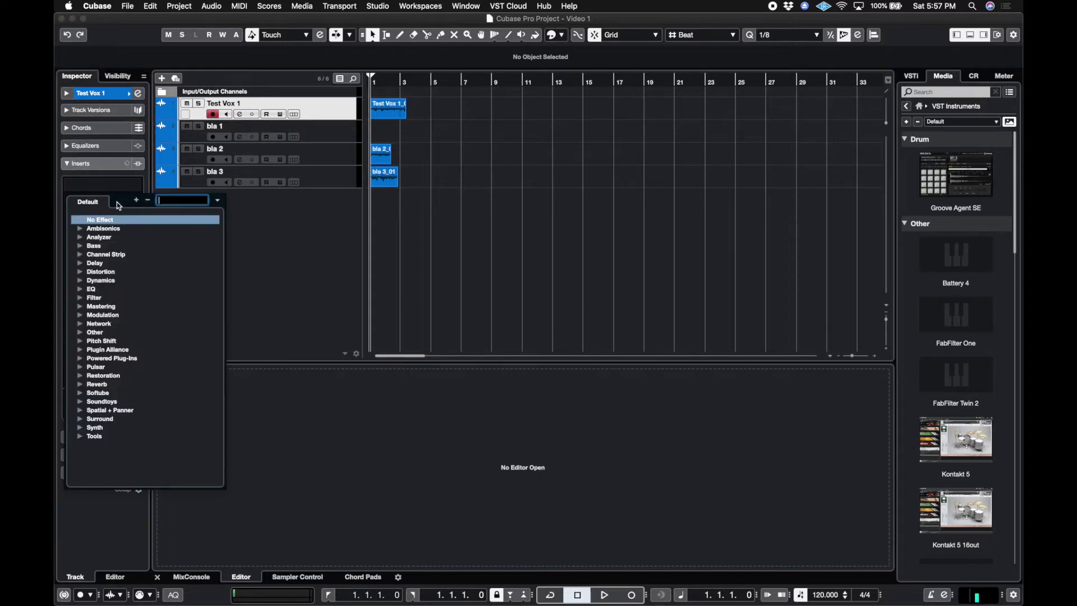
{"action": "left_click", "coordinate": [79, 290]}
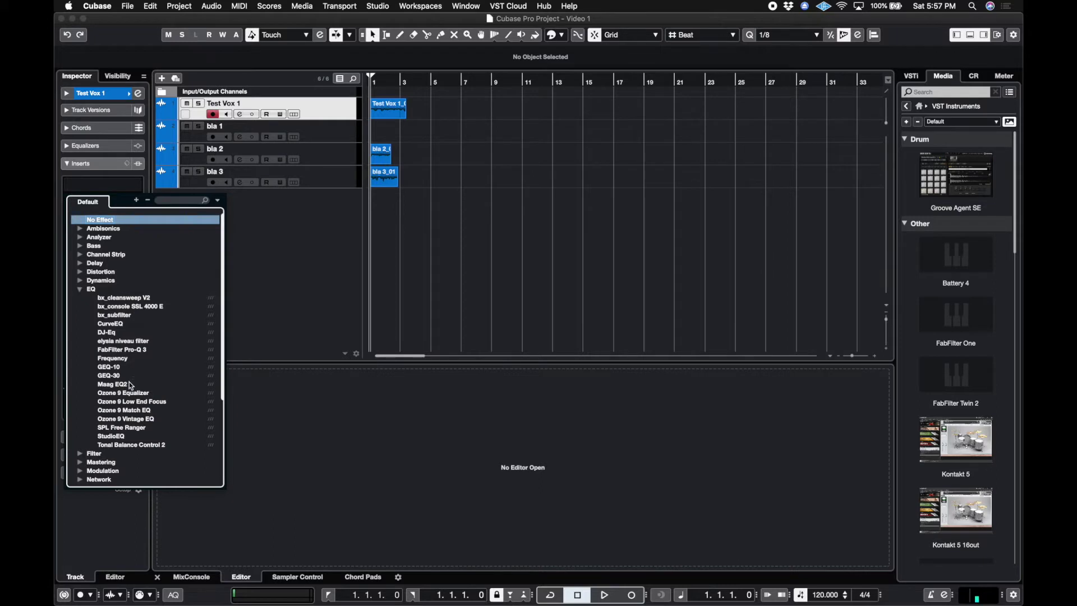
{"action": "left_click", "coordinate": [138, 350]}
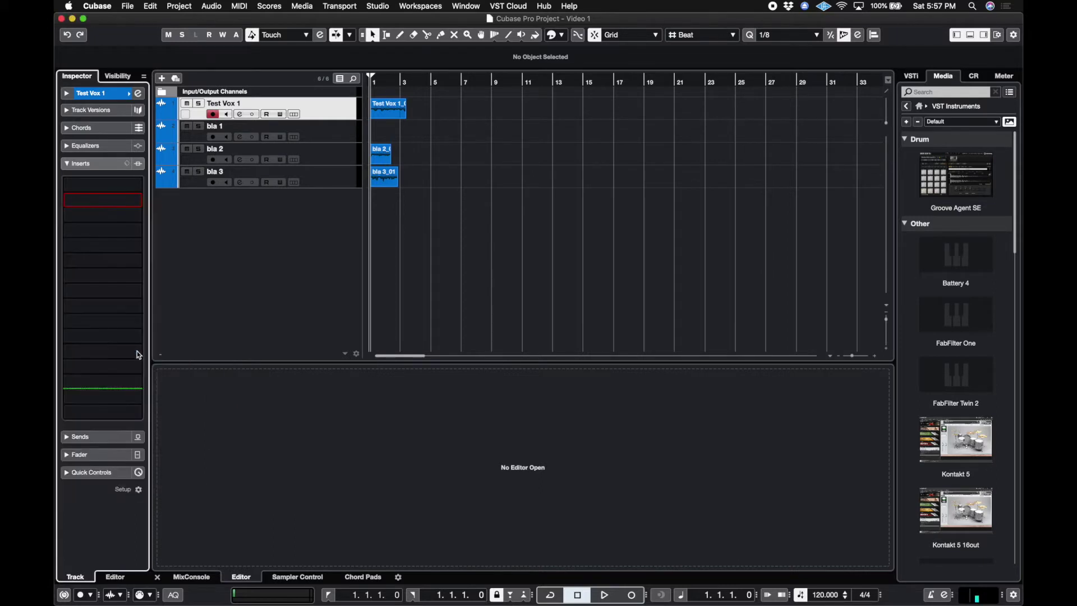
{"action": "left_click", "coordinate": [318, 324]}
{"action": "key", "text": "s"}
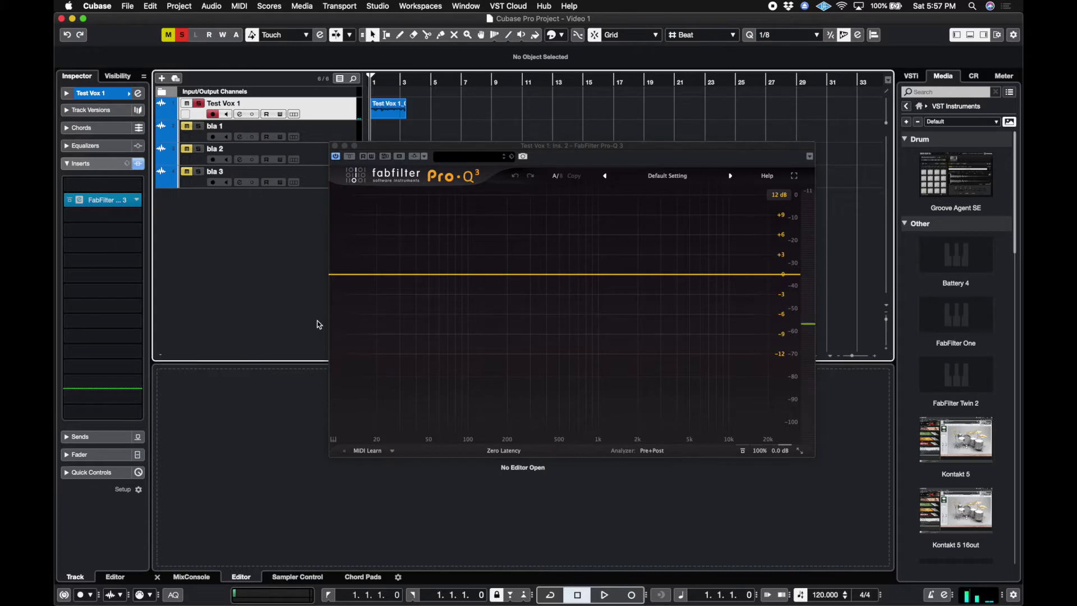
During playback, add a low Pro-Q 3 band and make it a 12 dB/oct low cut
{"action": "key", "text": "space"}
{"action": "left_click", "coordinate": [359, 281]}
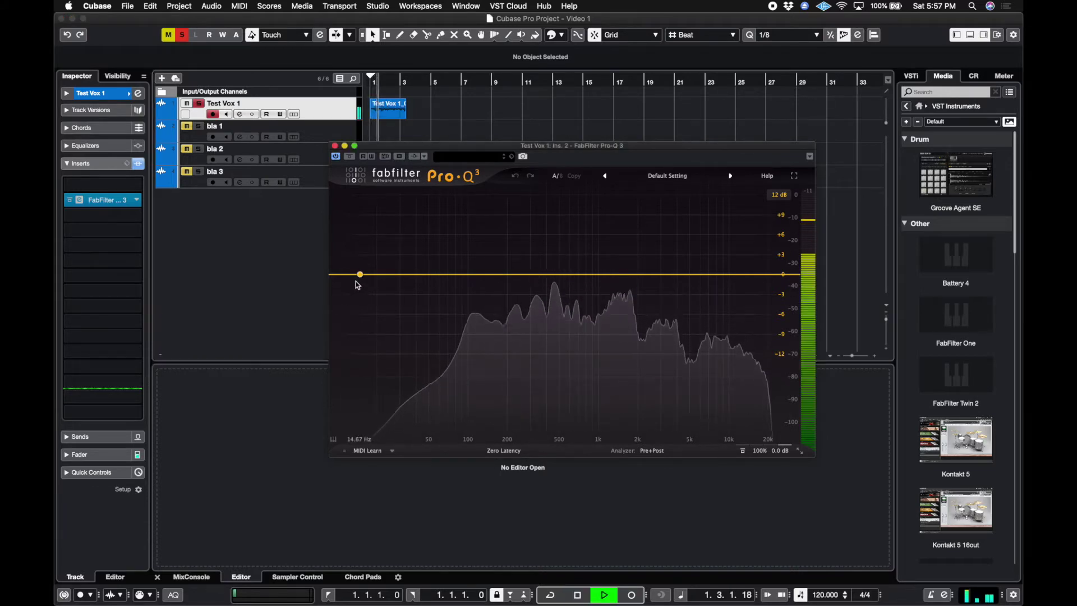
{"action": "left_click_drag", "start_coordinate": [359, 282], "coordinate": [440, 292]}
{"action": "left_click", "coordinate": [339, 324]}
{"action": "left_click", "coordinate": [363, 340]}
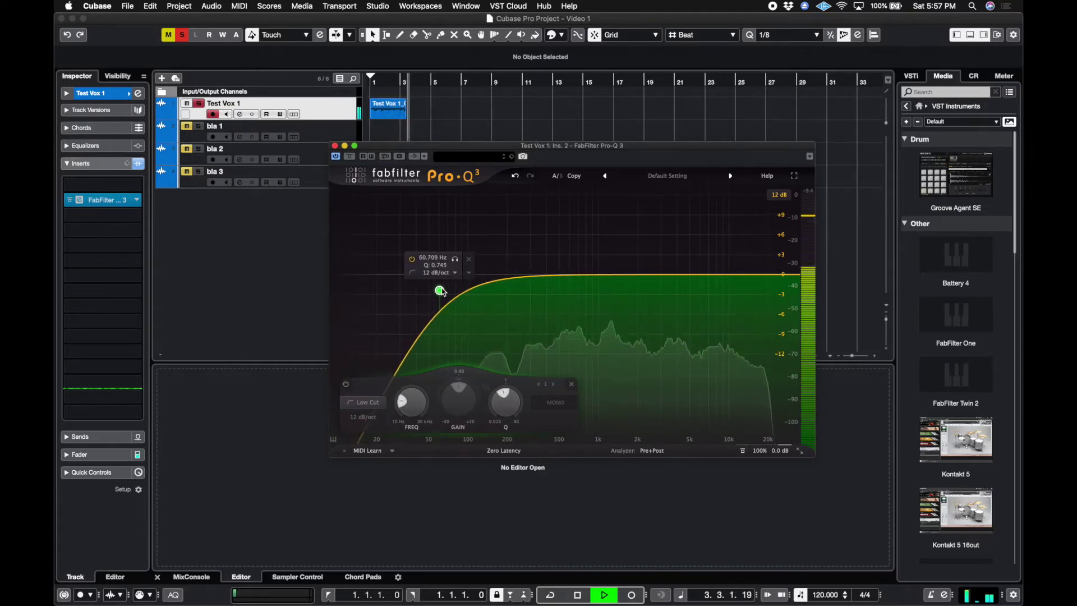
Add a midrange bell and a boost near 3 kHz, then stop playback and close the EQ
{"action": "left_click_drag", "start_coordinate": [583, 274], "coordinate": [557, 287]}
{"action": "left_click_drag", "start_coordinate": [669, 274], "coordinate": [663, 266]}
{"action": "key", "text": "space"}
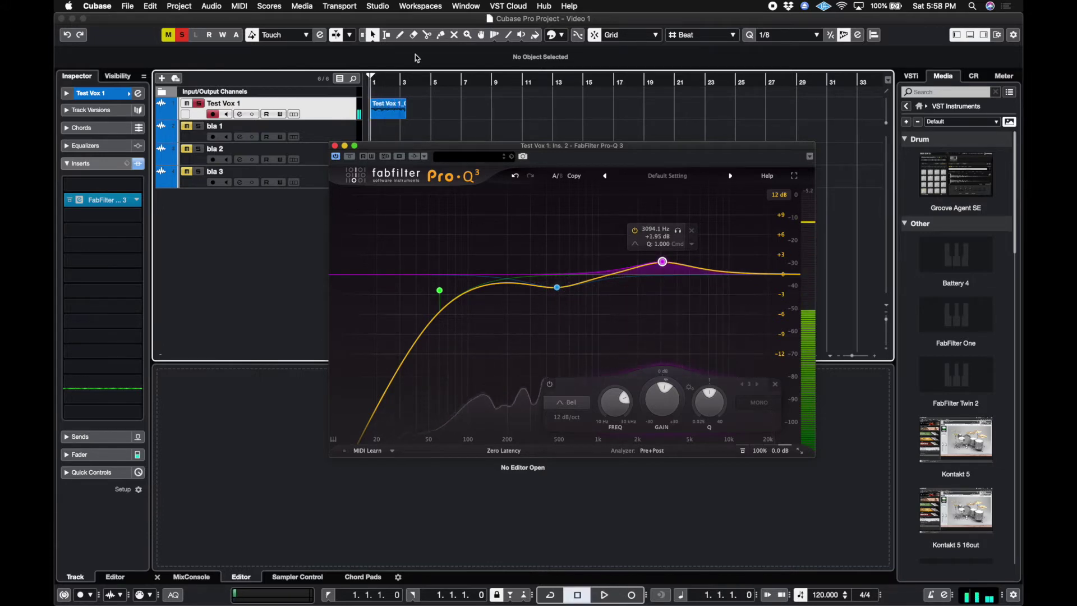
{"action": "left_click", "coordinate": [334, 145]}
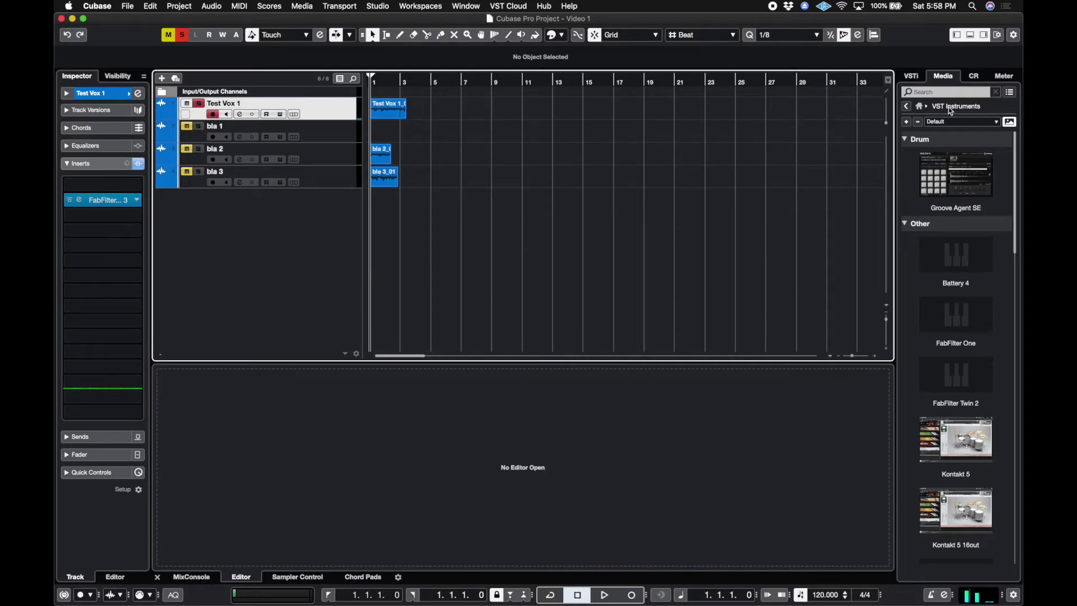
Drag Tube Compressor from the Media browser's VST Effects > Dynamics onto Test Vox 1
{"action": "left_click", "coordinate": [912, 76]}
{"action": "left_click", "coordinate": [935, 77]}
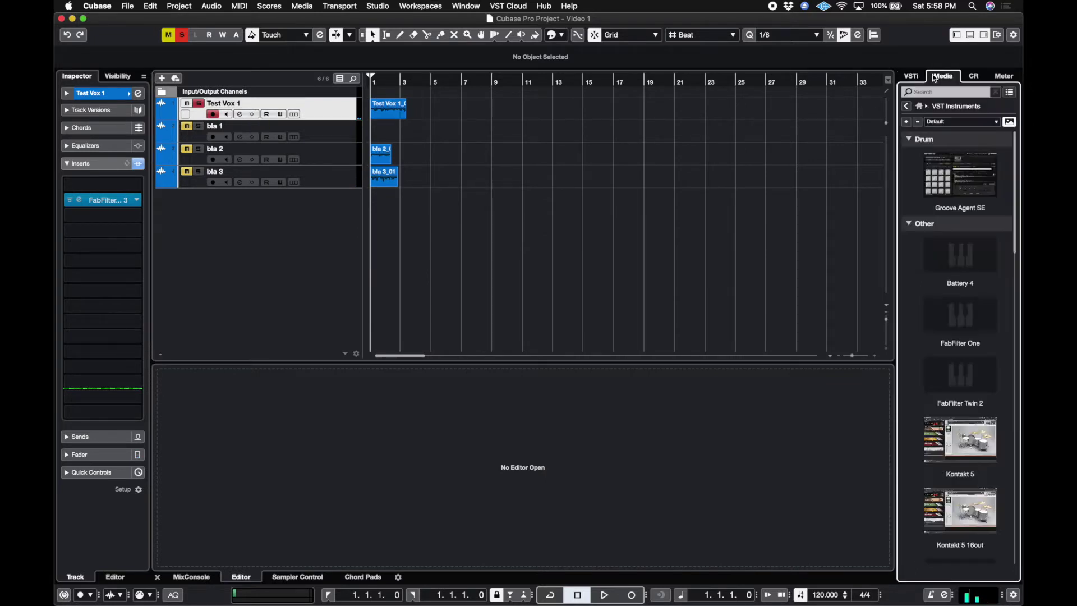
{"action": "left_click", "coordinate": [909, 107]}
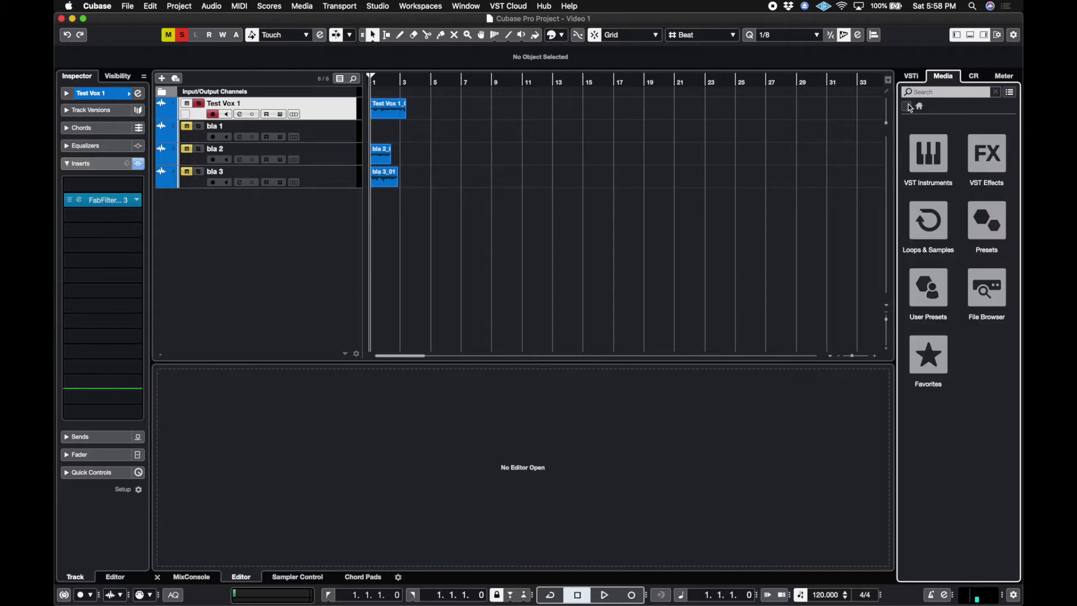
{"action": "left_click", "coordinate": [977, 170]}
{"action": "scroll", "coordinate": [951, 196], "scroll_direction": "down", "scroll_amount": 5}
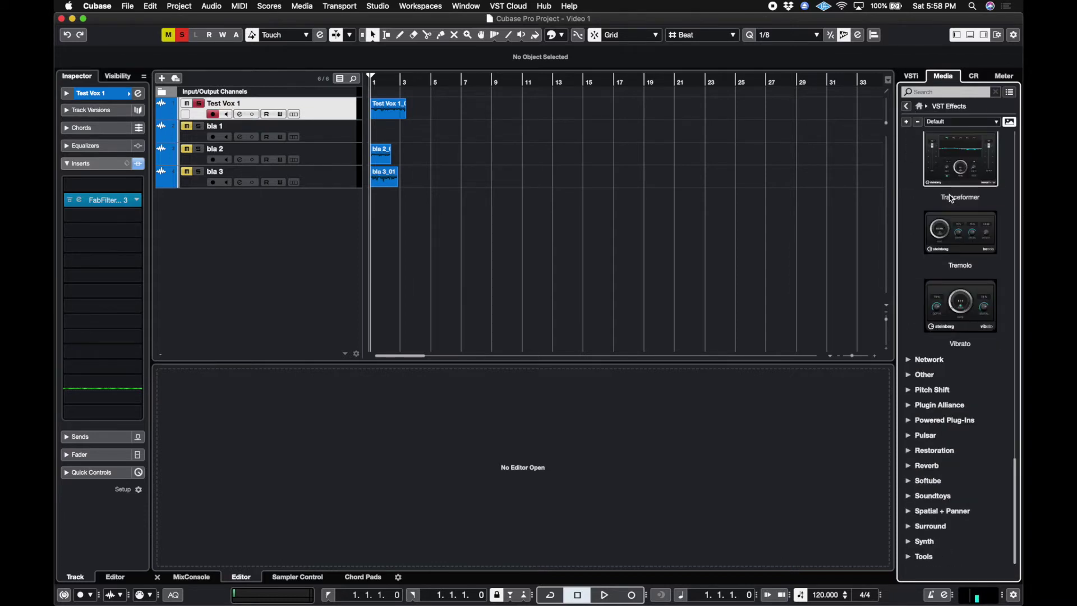
{"action": "scroll", "coordinate": [903, 416], "scroll_direction": "up", "scroll_amount": 10}
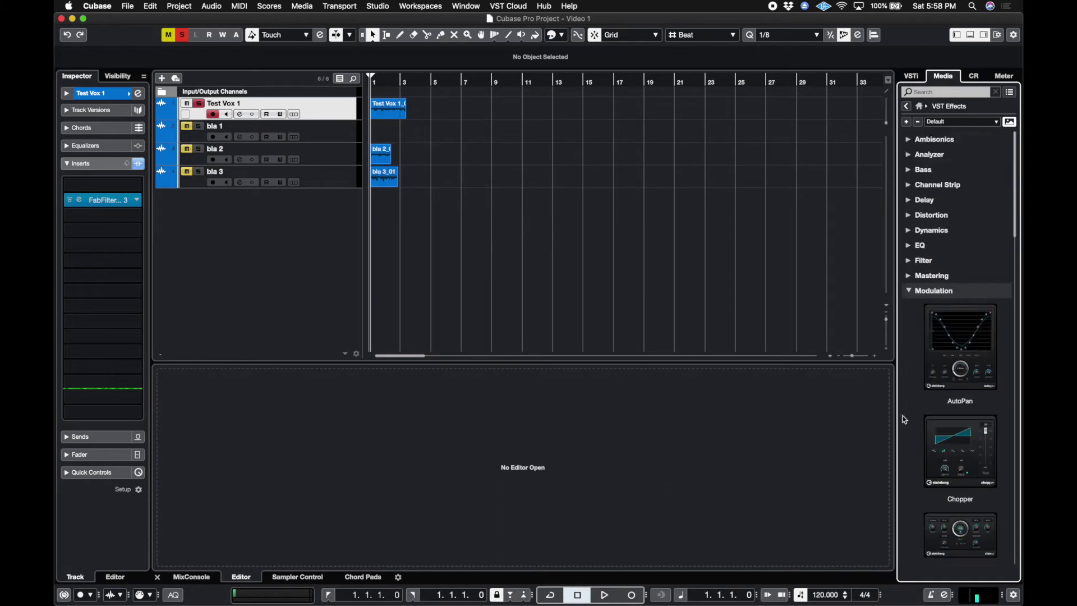
{"action": "left_click", "coordinate": [908, 292]}
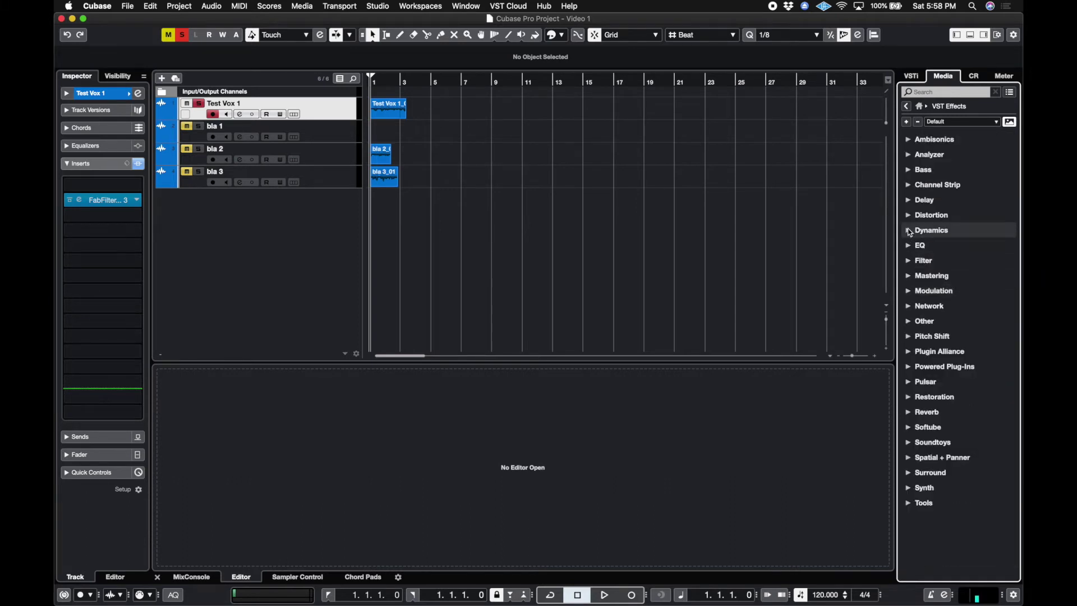
{"action": "left_click", "coordinate": [910, 230]}
{"action": "scroll", "coordinate": [931, 280], "scroll_direction": "down", "scroll_amount": 10}
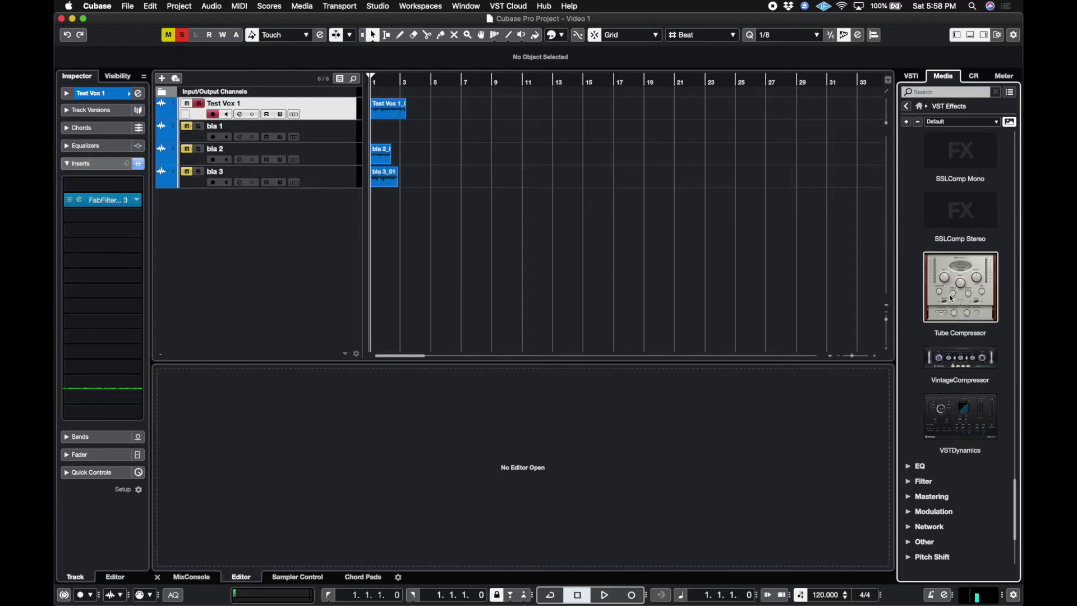
{"action": "left_click_drag", "start_coordinate": [951, 298], "coordinate": [318, 115]}
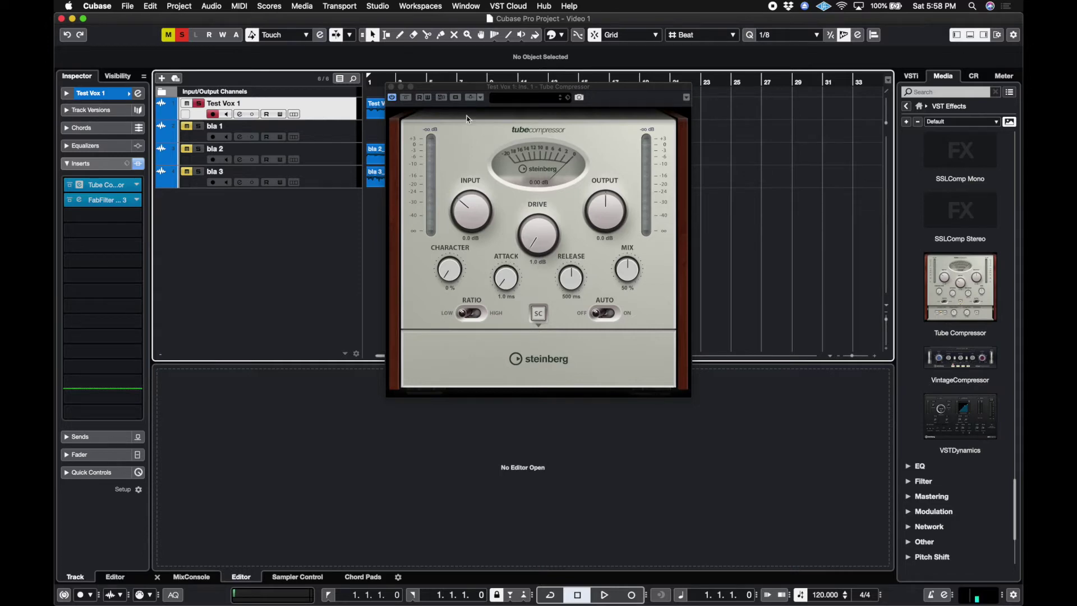
Set Tube Compressor drive to about 2.2 dB, input 10.8 dB, output about -4.8 dB; open MixConsole
{"action": "key", "text": "space"}
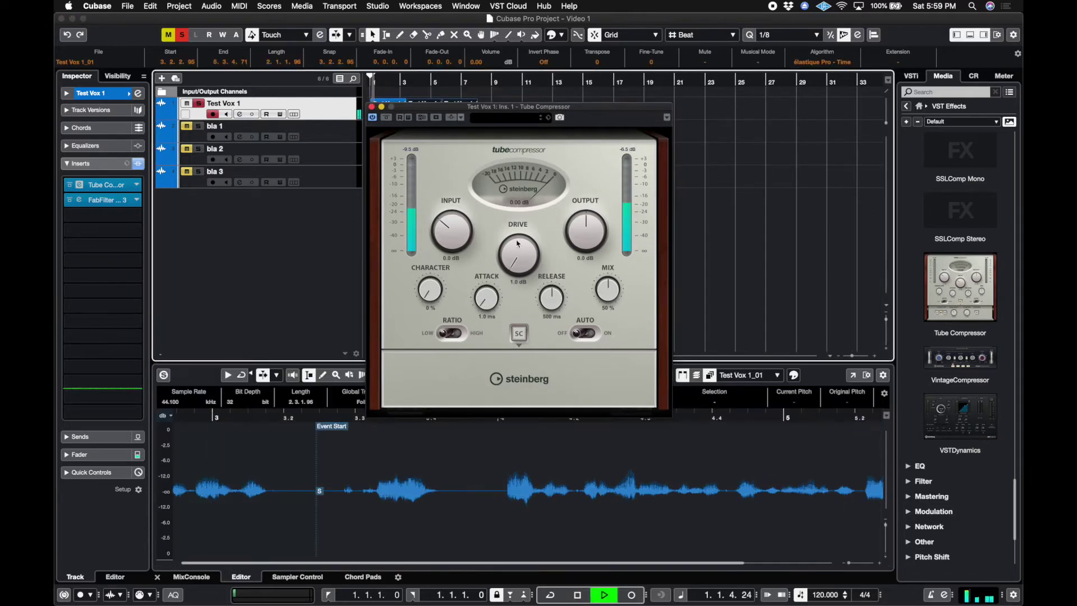
{"action": "left_click_drag", "start_coordinate": [519, 247], "coordinate": [517, 230]}
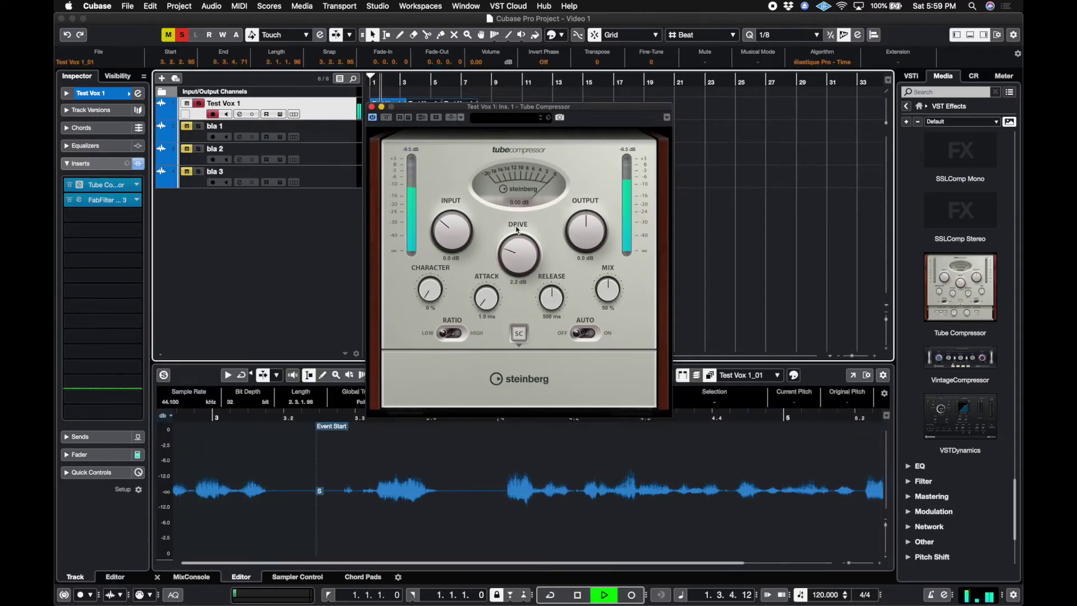
{"action": "left_click_drag", "start_coordinate": [451, 236], "coordinate": [455, 213]}
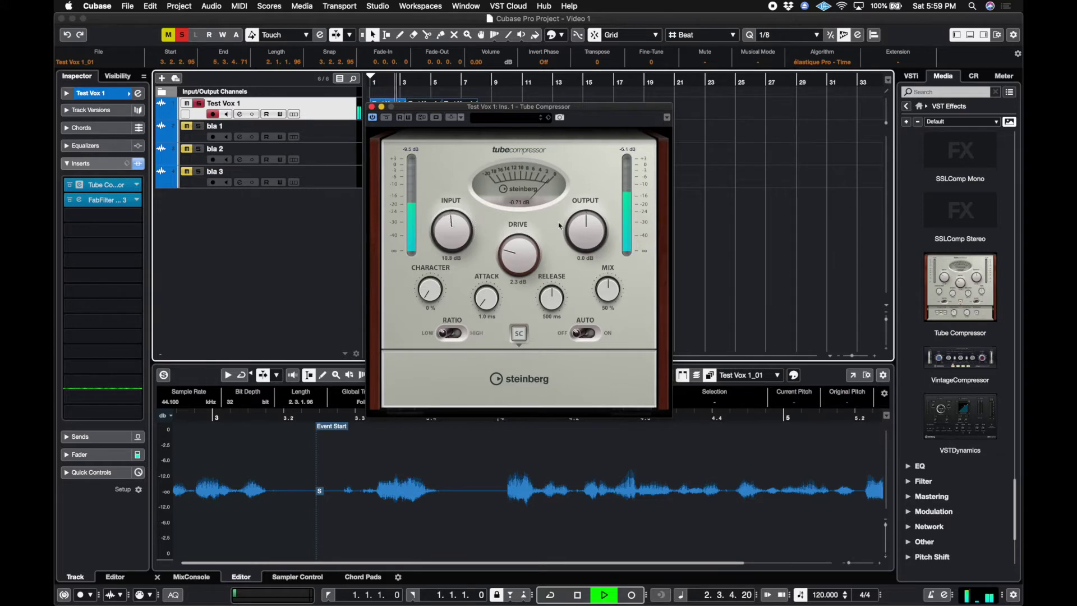
{"action": "left_click_drag", "start_coordinate": [567, 229], "coordinate": [574, 253]}
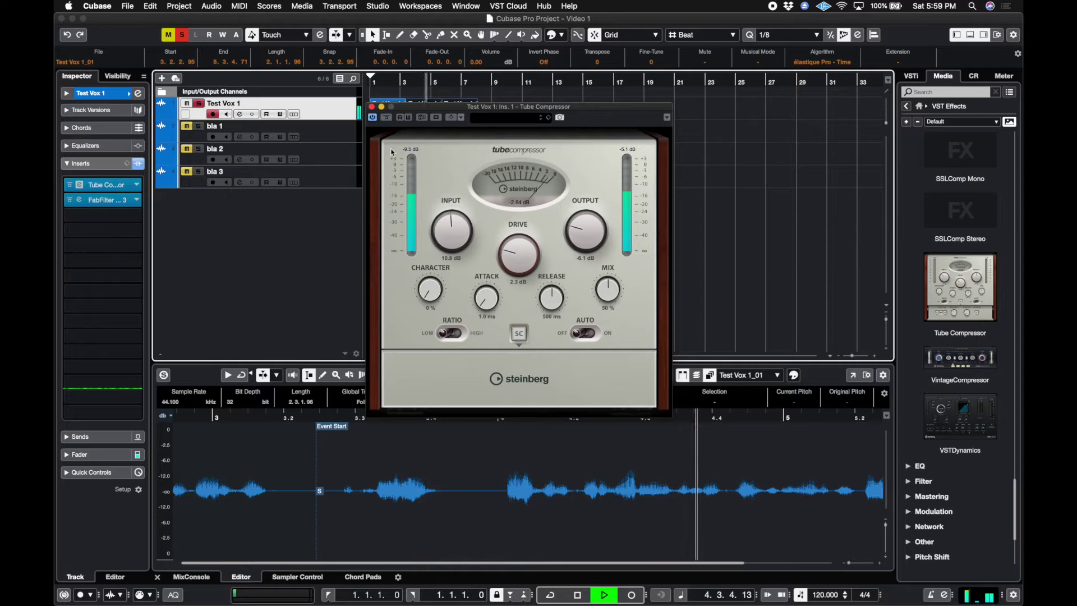
{"action": "left_click", "coordinate": [371, 107]}
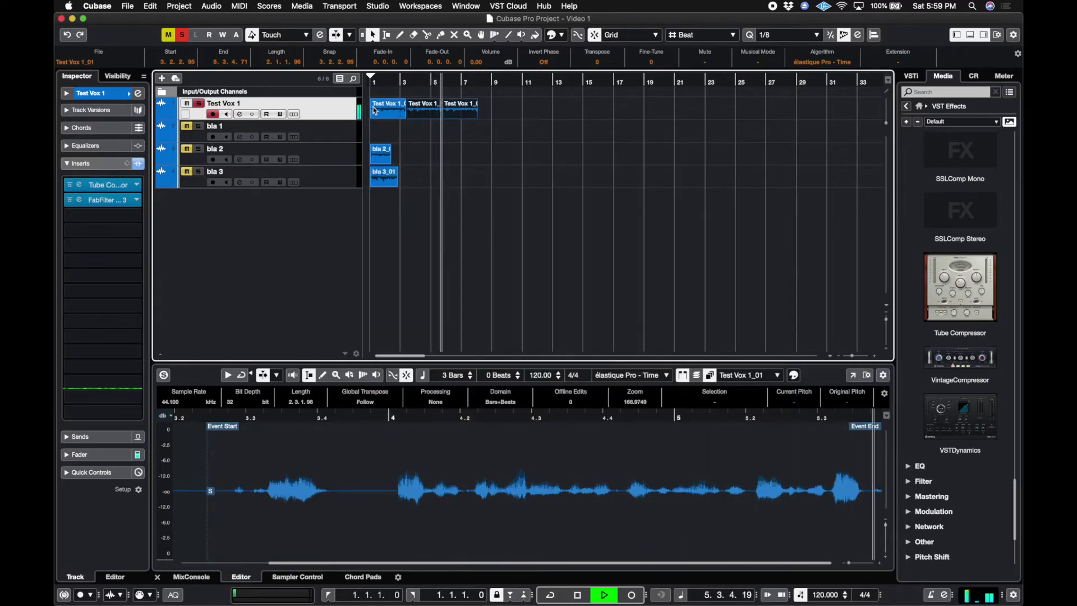
{"action": "key", "text": "space"}
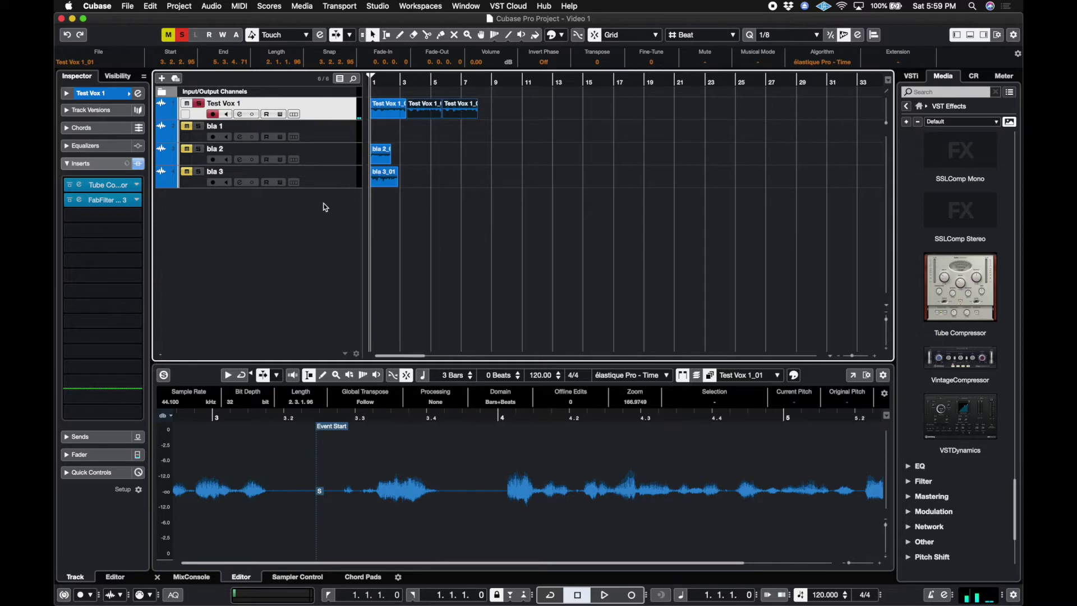
{"action": "key", "text": "F3"}
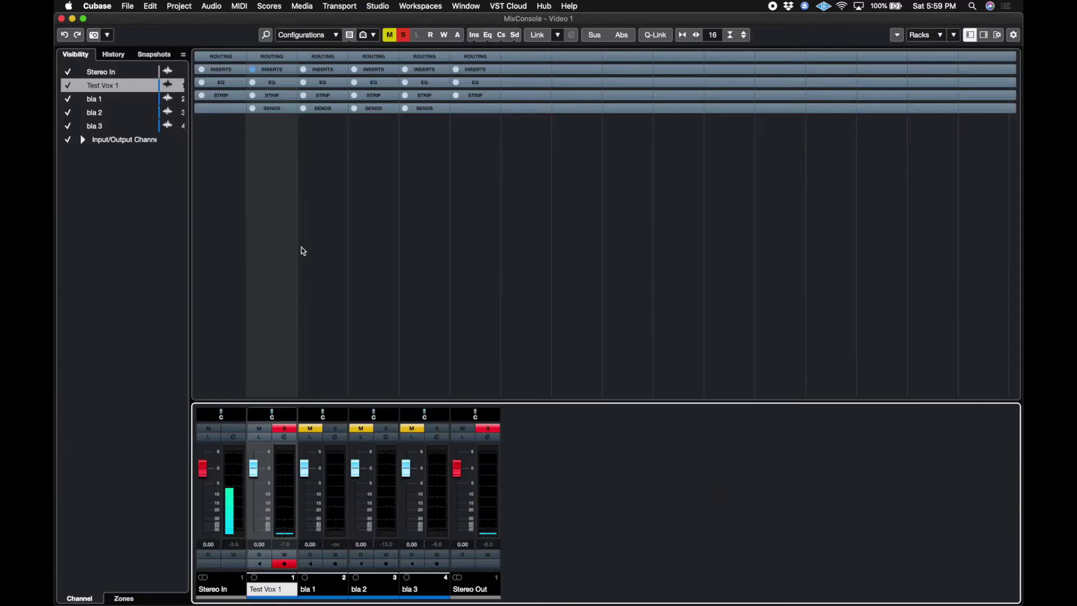
Show the MixConsole in the lower zone with the channels' insert slots visible
{"action": "key", "text": "F3"}
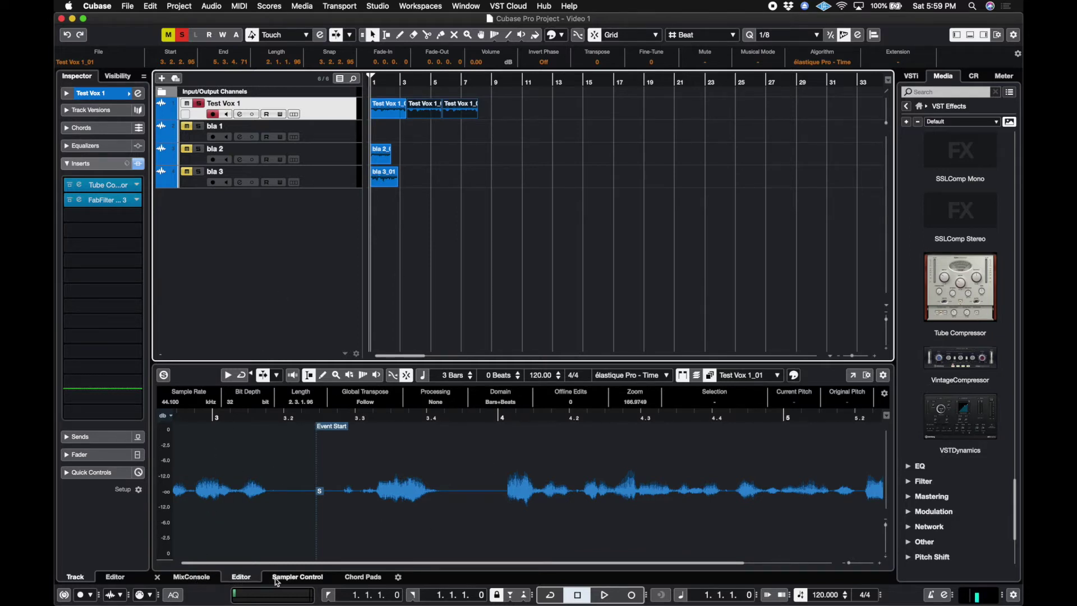
{"action": "left_click", "coordinate": [197, 580]}
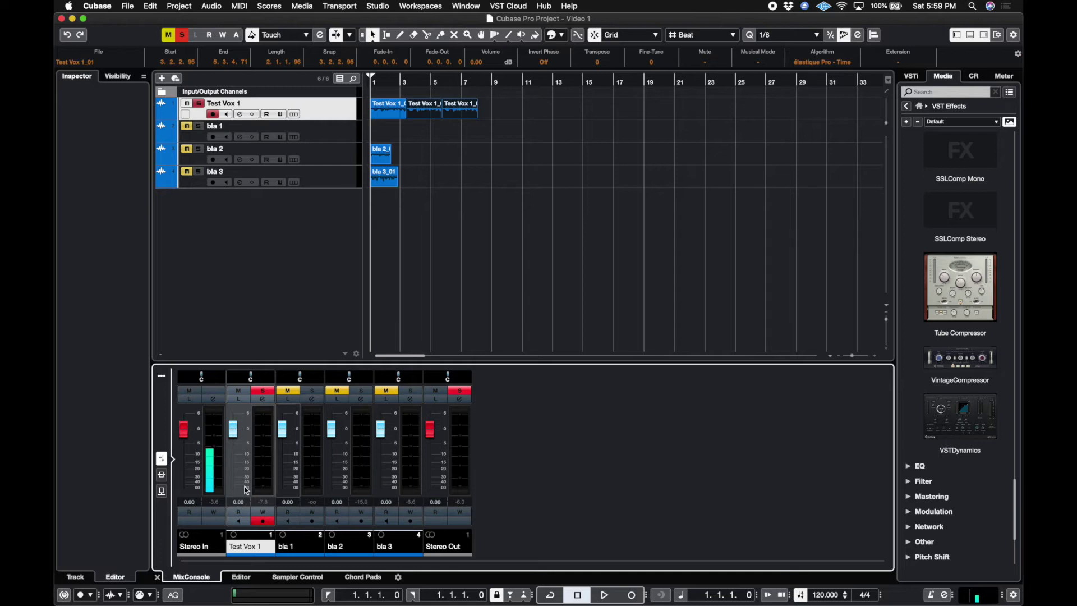
{"action": "left_click", "coordinate": [163, 478]}
Load Chorus from Modulation into Test Vox 1's next insert slot and start playback
{"action": "left_click", "coordinate": [265, 452]}
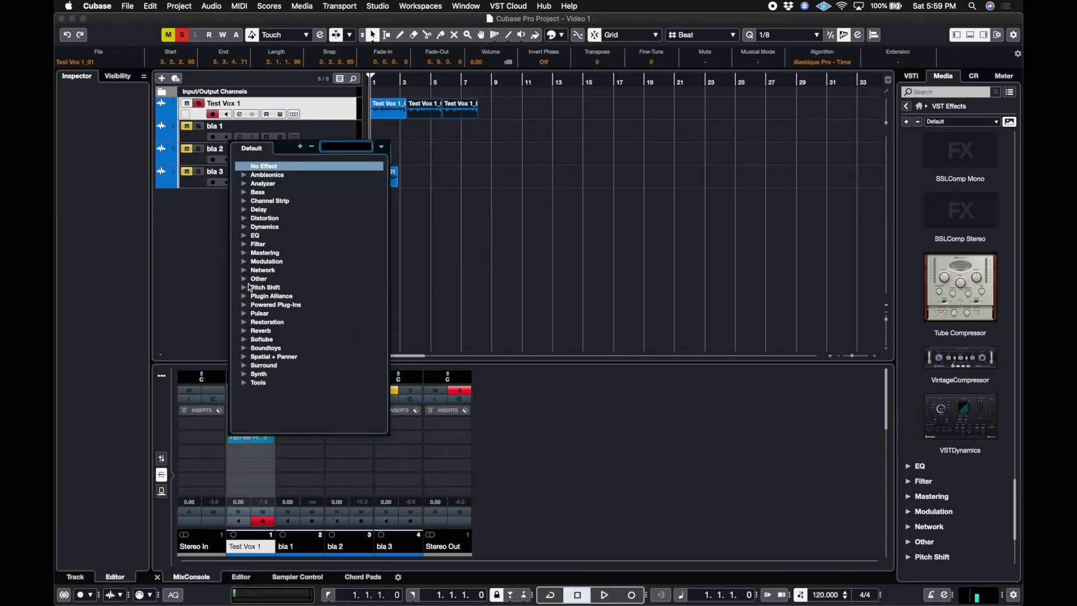
{"action": "left_click", "coordinate": [247, 261]}
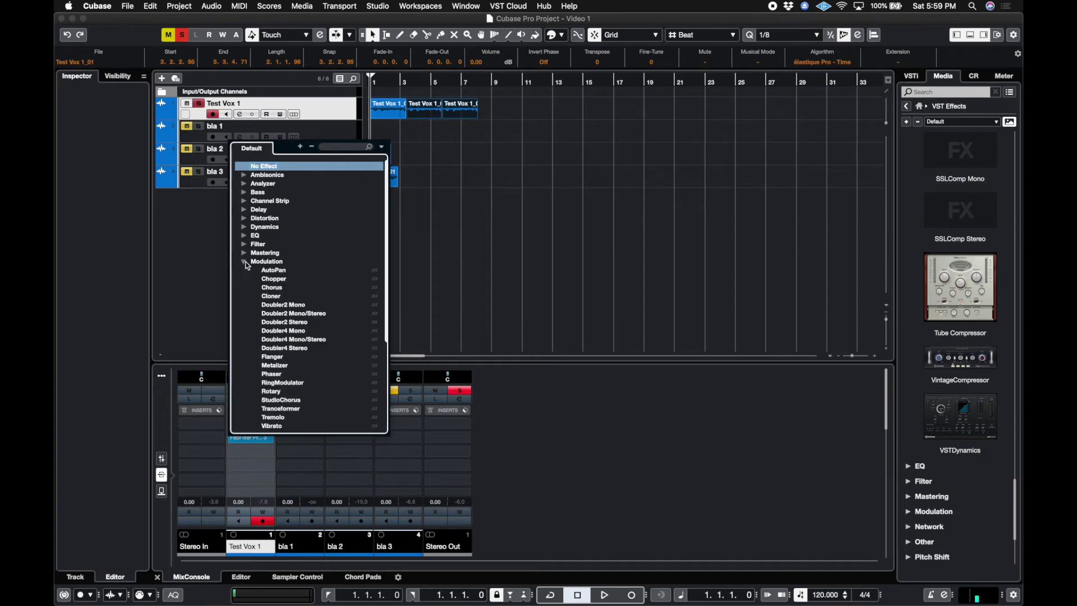
{"action": "left_click", "coordinate": [272, 287]}
{"action": "key", "text": "space"}
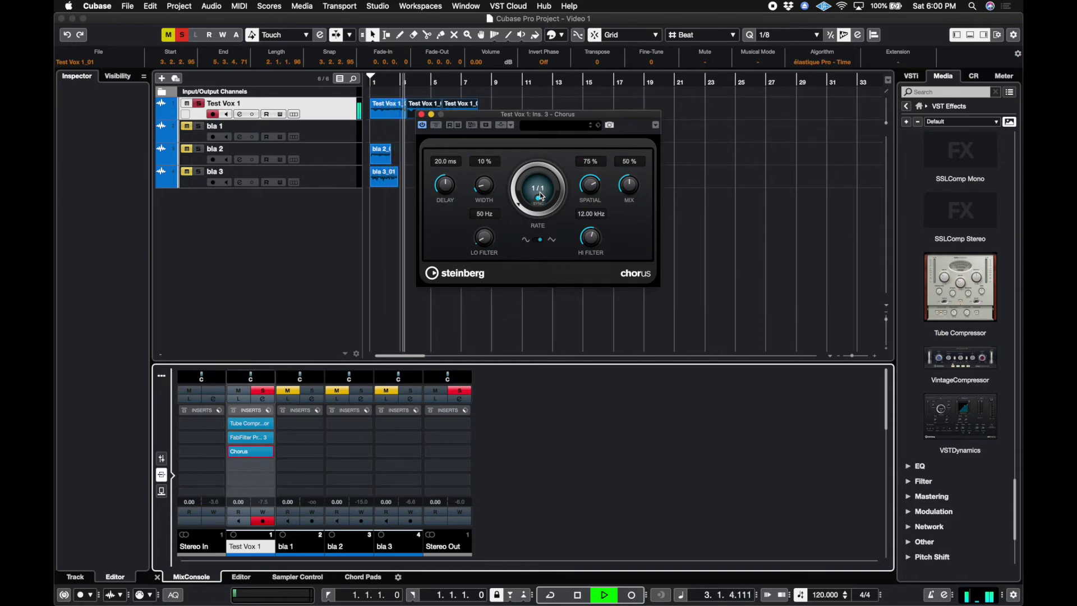
Audition the vocal with the Chorus switched off and on, then select Test Vox 1
{"action": "key", "text": "space"}
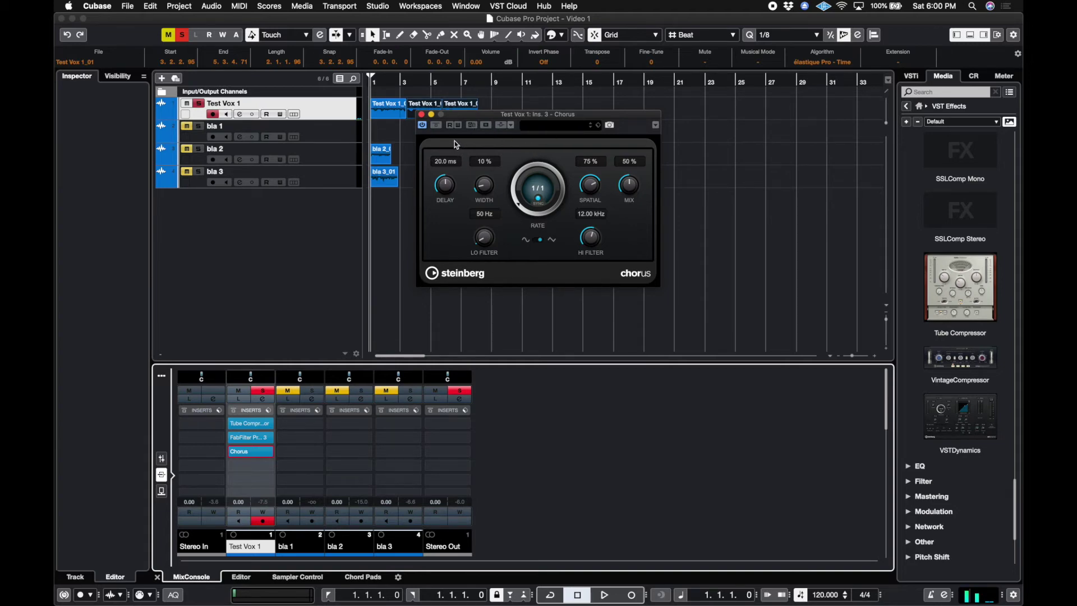
{"action": "key", "text": "space"}
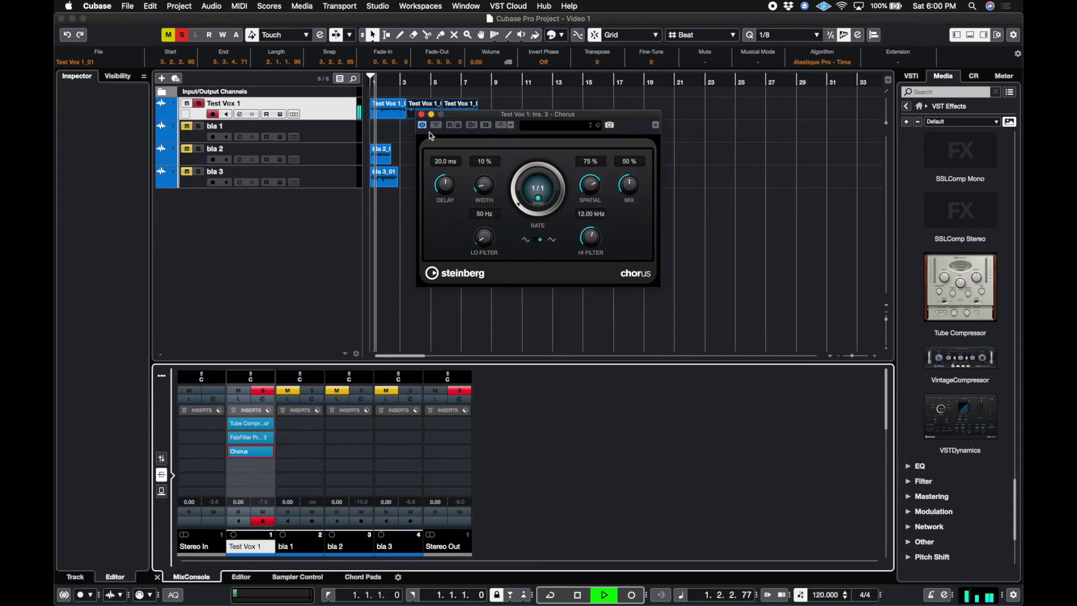
{"action": "key", "text": "space"}
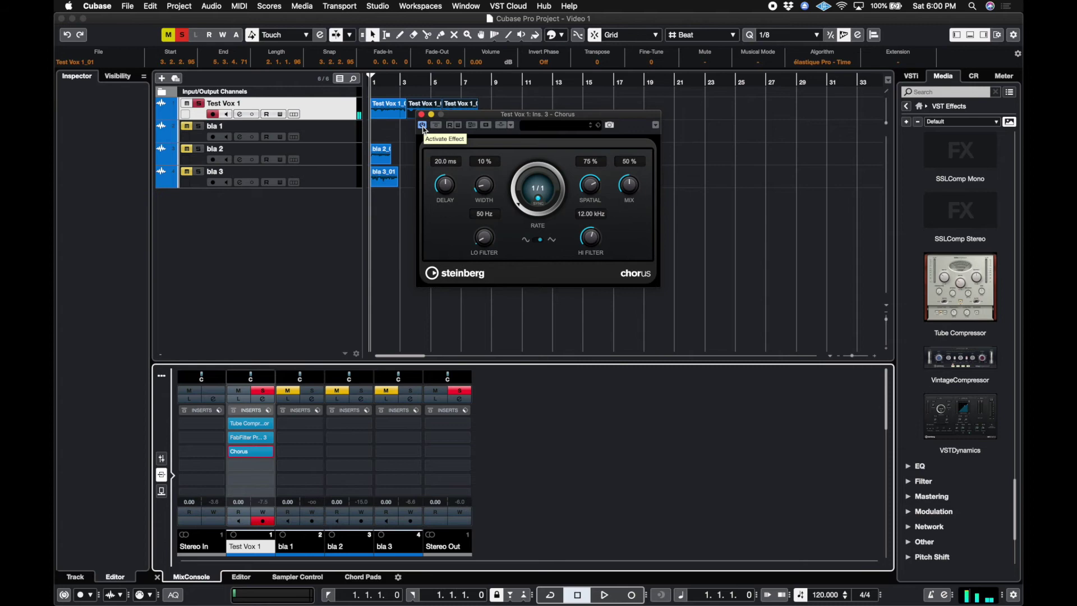
{"action": "left_click", "coordinate": [422, 125]}
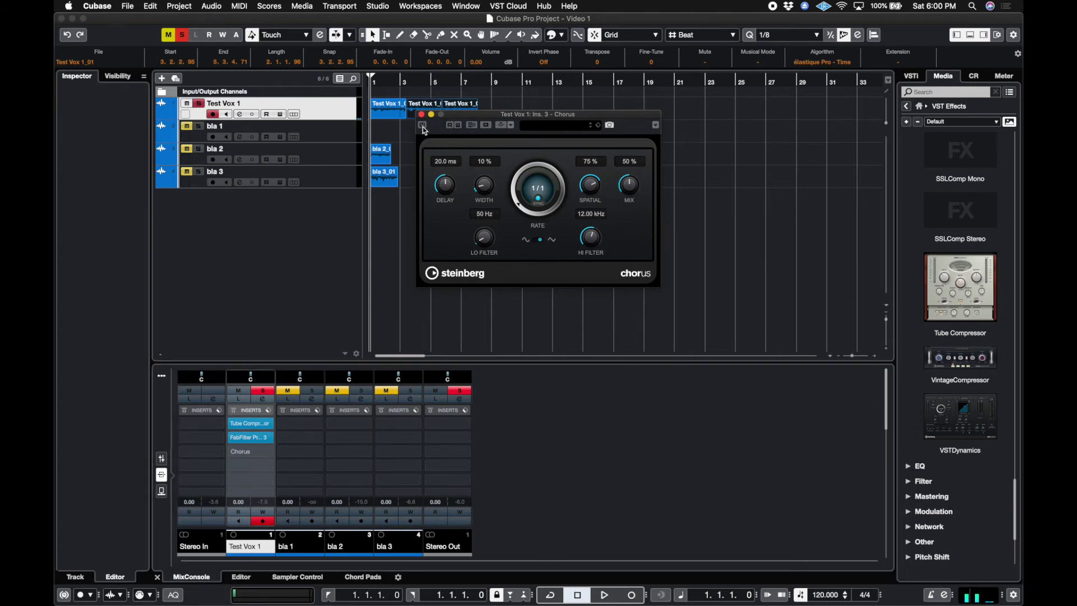
{"action": "left_click", "coordinate": [423, 125]}
{"action": "left_click", "coordinate": [423, 126]}
{"action": "left_click", "coordinate": [423, 126]}
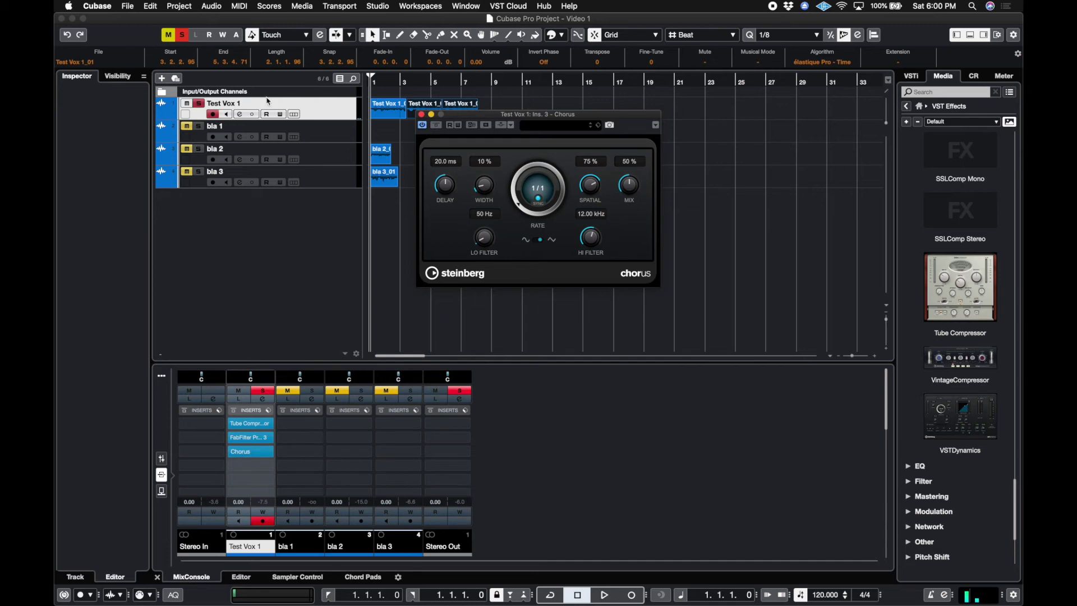
{"action": "left_click", "coordinate": [307, 114]}
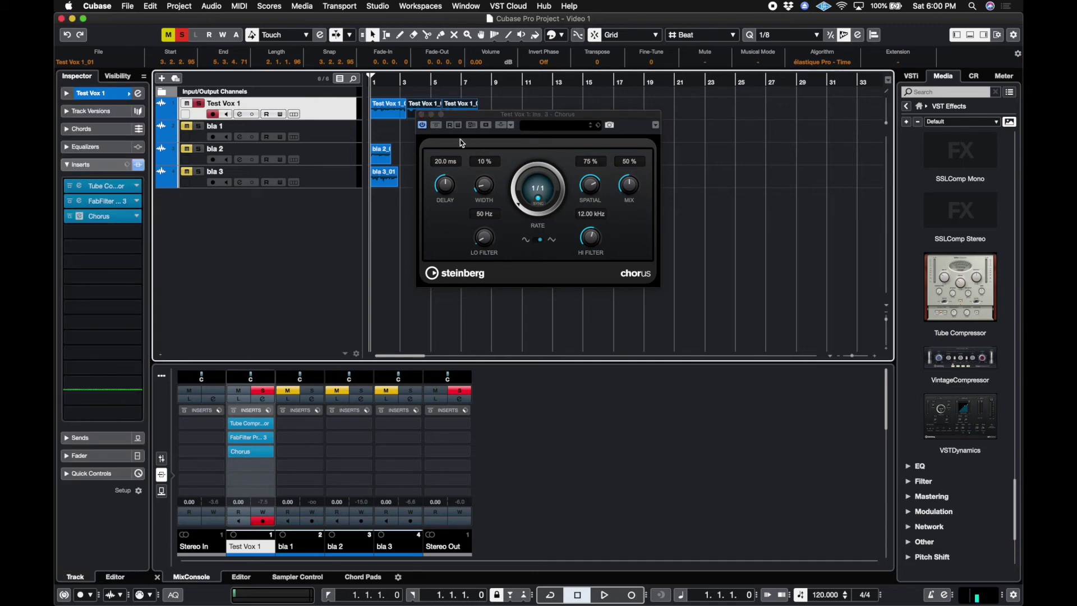
{"action": "left_click", "coordinate": [426, 125]}
Toggle the Chorus bypass on and off from the MixConsole and Inspector insert slots
{"action": "left_click", "coordinate": [425, 125]}
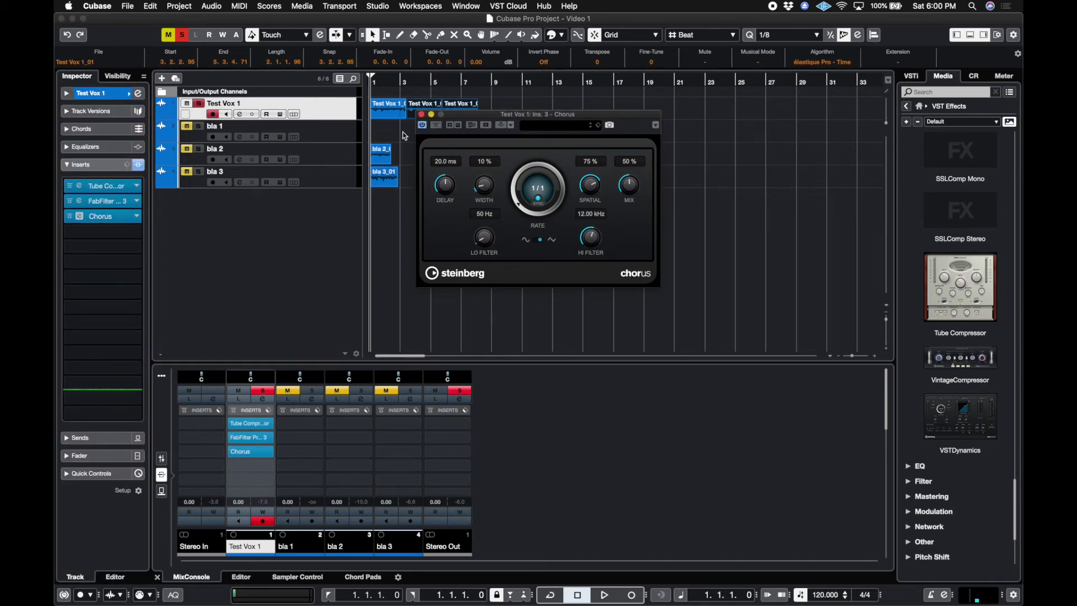
{"action": "mouse_move", "coordinate": [238, 455]}
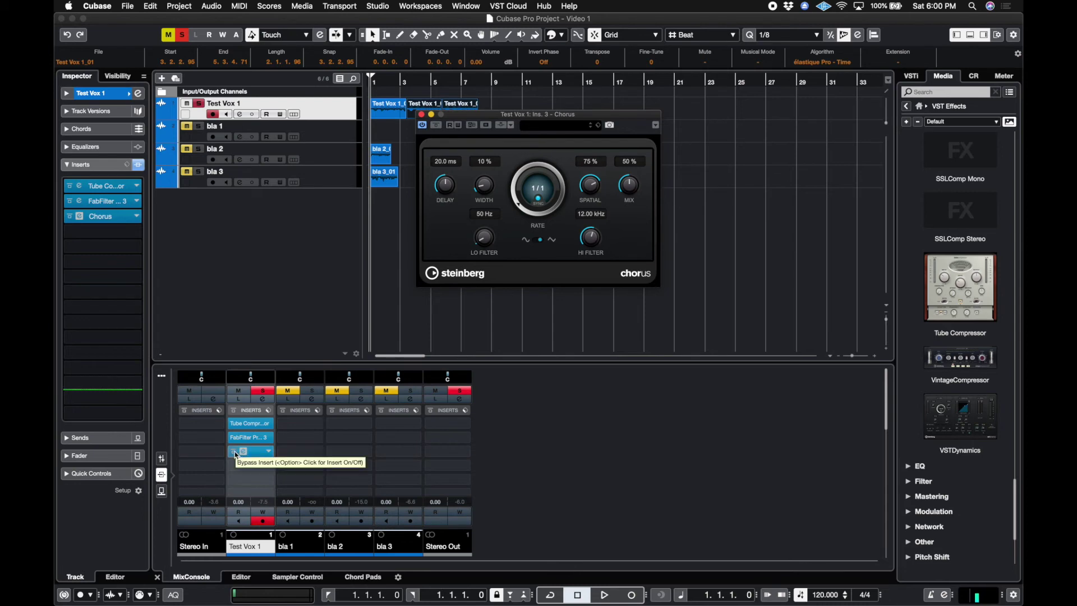
{"action": "left_click", "coordinate": [235, 455]}
{"action": "left_click", "coordinate": [235, 455]}
{"action": "left_click", "coordinate": [235, 455]}
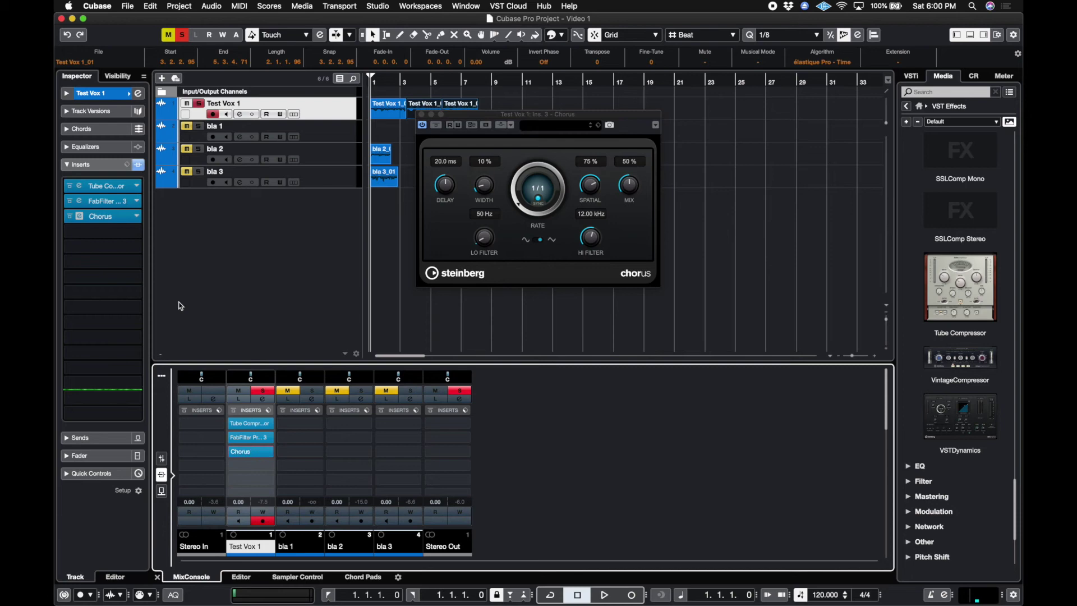
{"action": "left_click", "coordinate": [72, 218]}
{"action": "left_click", "coordinate": [72, 217]}
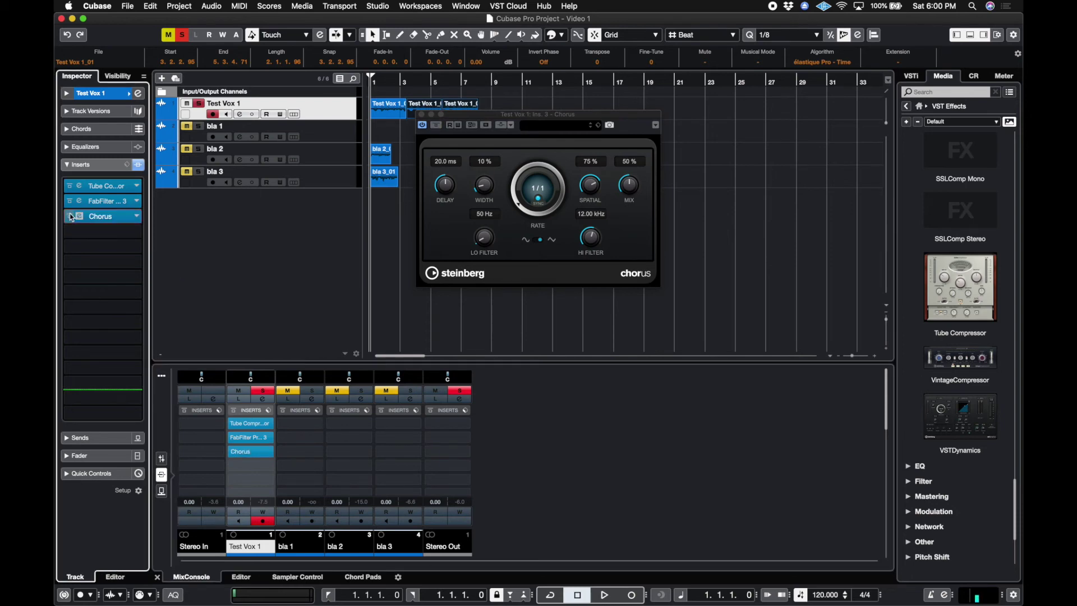
Keep comparing via the plugin window and Inspector bypass buttons, leaving the Chorus bypassed
{"action": "left_click", "coordinate": [436, 126]}
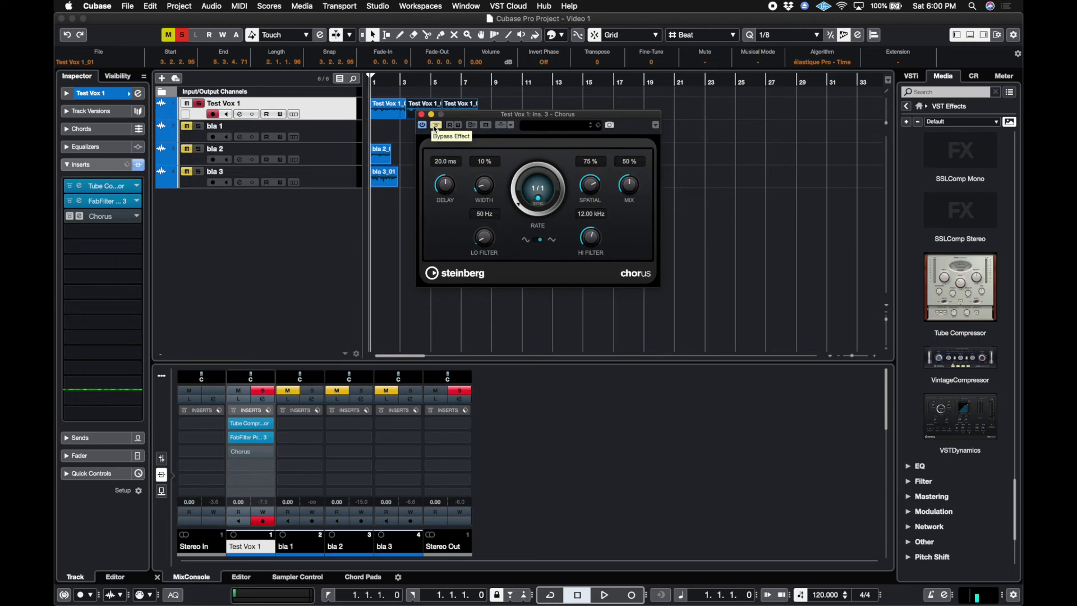
{"action": "left_click", "coordinate": [436, 126]}
{"action": "left_click", "coordinate": [435, 125]}
{"action": "left_click", "coordinate": [438, 127]}
{"action": "left_click", "coordinate": [437, 126]}
{"action": "left_click", "coordinate": [438, 127]}
{"action": "left_click", "coordinate": [438, 127]}
{"action": "left_click", "coordinate": [438, 128]}
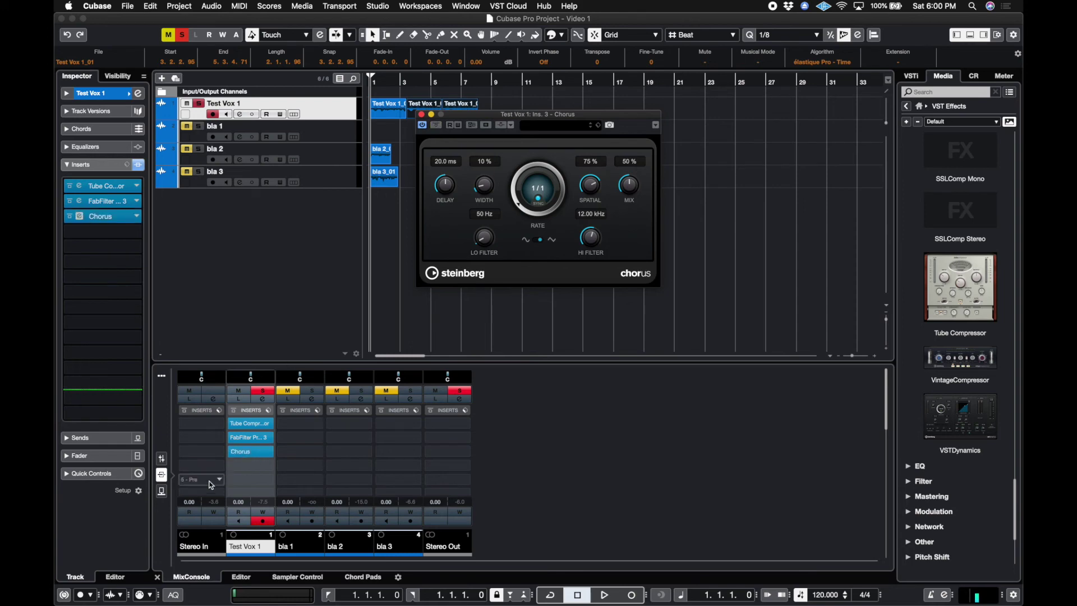
{"action": "mouse_move", "coordinate": [233, 459]}
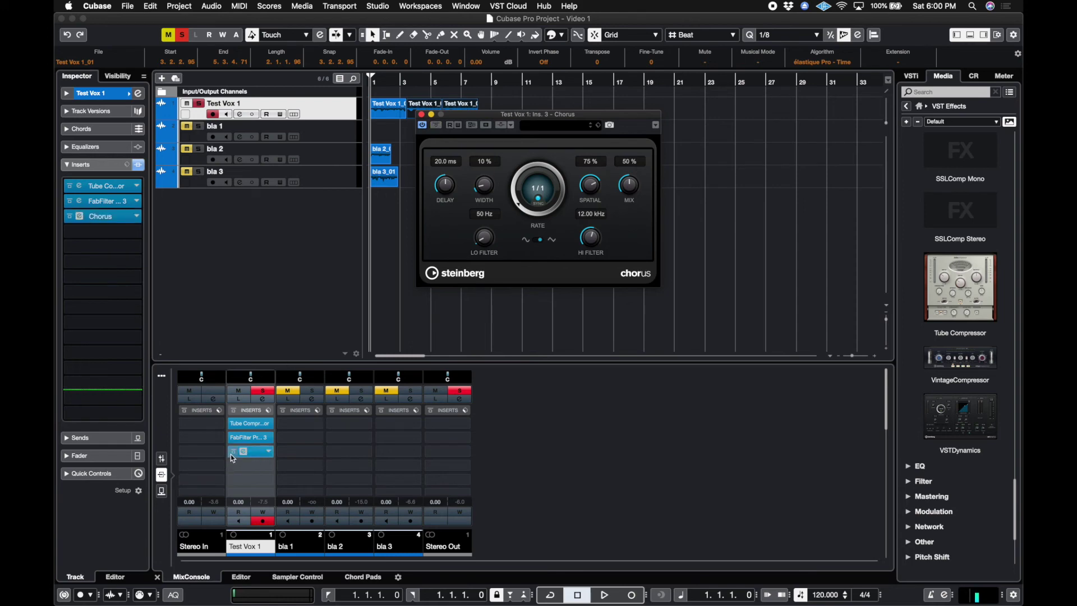
{"action": "left_click", "coordinate": [70, 216]}
{"action": "left_click", "coordinate": [69, 216]}
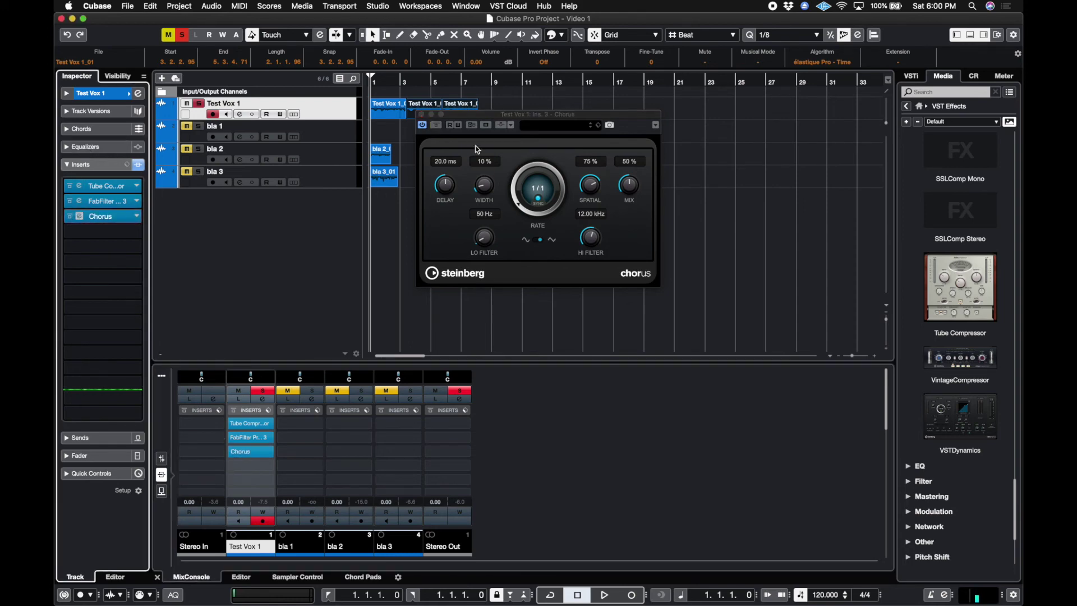
{"action": "left_click", "coordinate": [422, 126]}
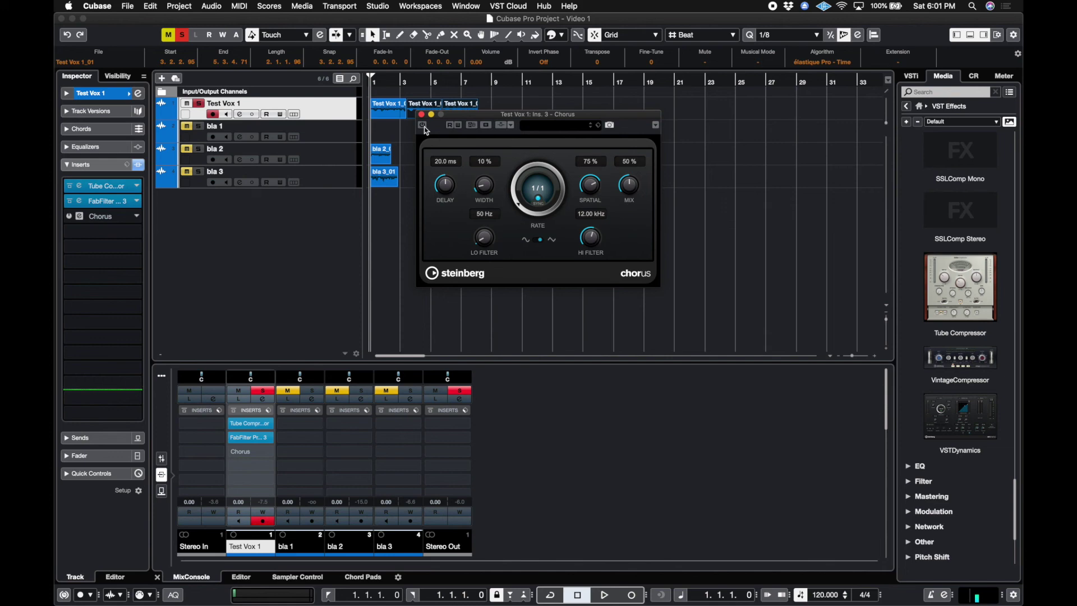
Re-enable the Chorus and close the Chorus and Tube Compressor plugin windows
{"action": "left_click", "coordinate": [423, 126]}
{"action": "left_click", "coordinate": [421, 115]}
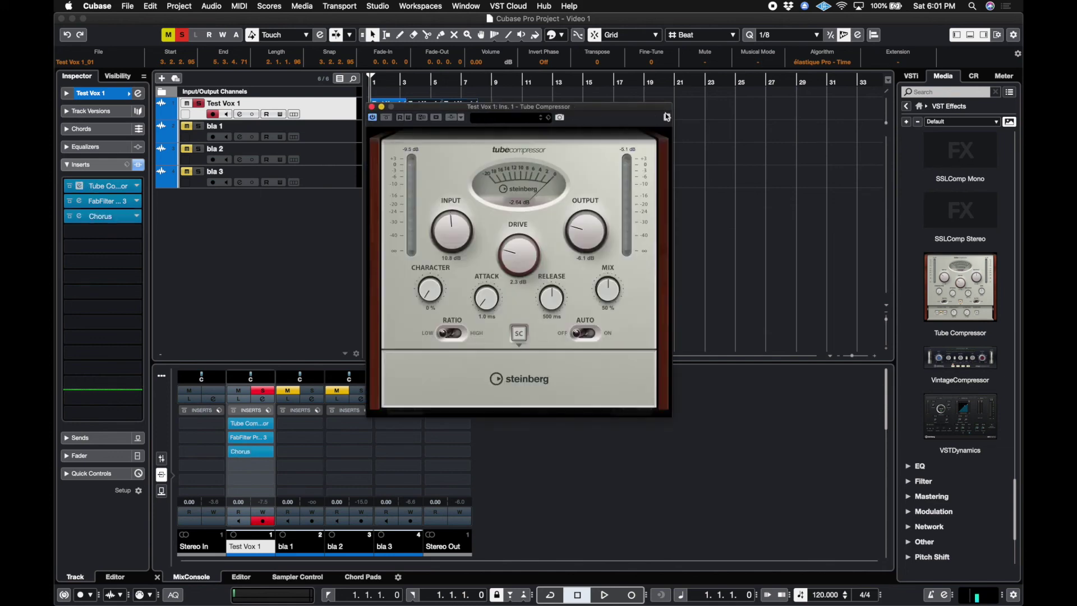
{"action": "left_click", "coordinate": [370, 107]}
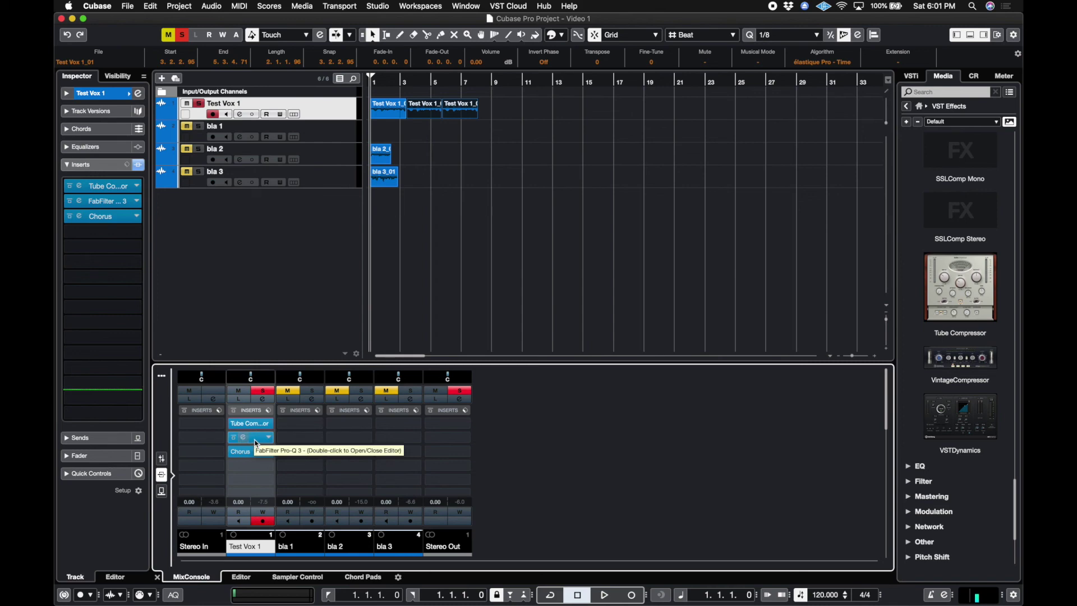
Copy Pro-Q 3 to bla 1–3 and Tube Compressor to bla 1–2, then select bla 1
{"action": "left_click_drag", "start_coordinate": [256, 443], "coordinate": [391, 443]}
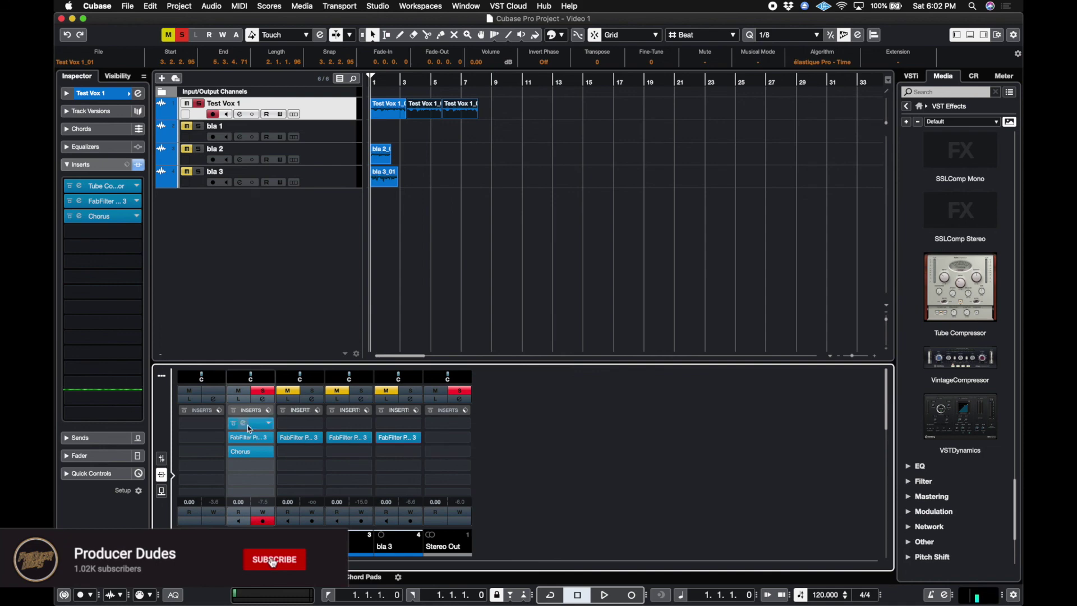
{"action": "left_click_drag", "start_coordinate": [252, 425], "coordinate": [344, 425]}
{"action": "left_click", "coordinate": [308, 298]}
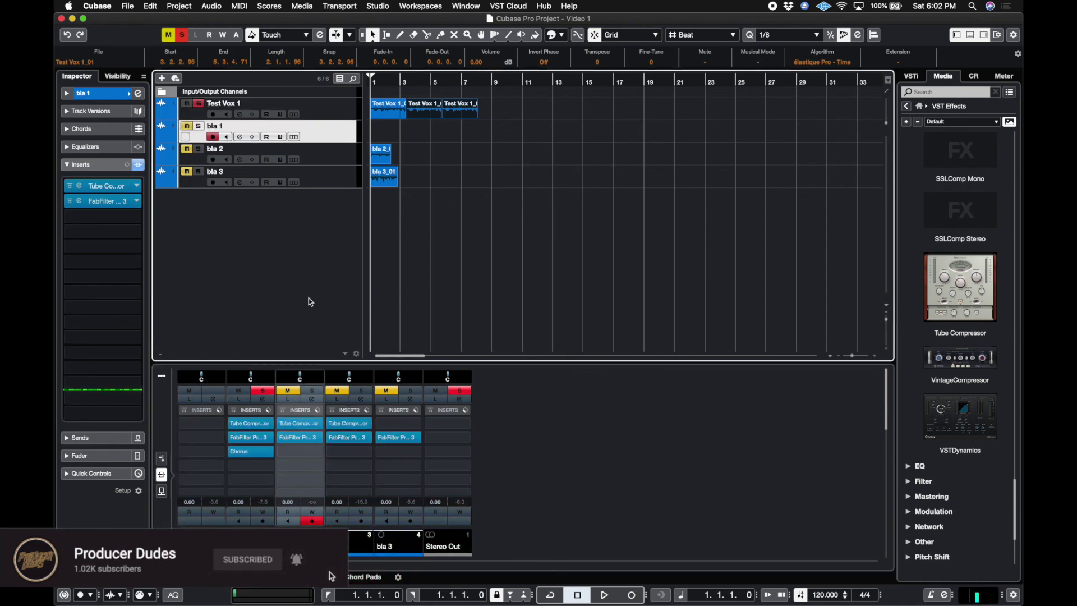